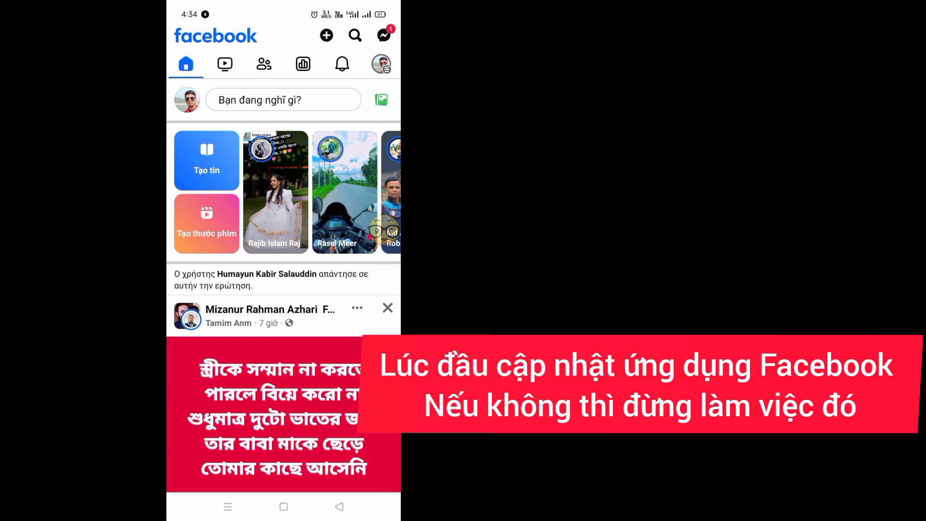
{"action": "scroll", "coordinate": [377, 217], "scroll_direction": "down", "scroll_amount": 2}
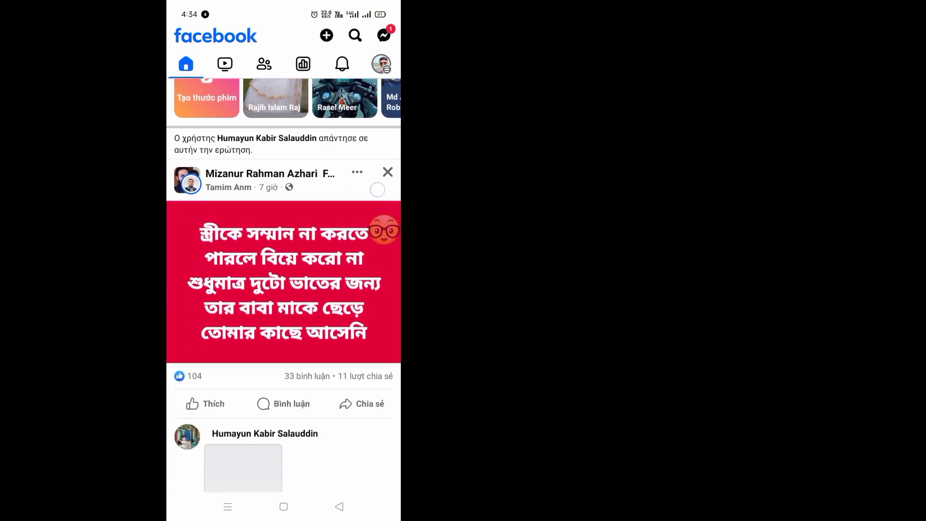
{"action": "scroll", "coordinate": [377, 217], "scroll_direction": "down", "scroll_amount": 2}
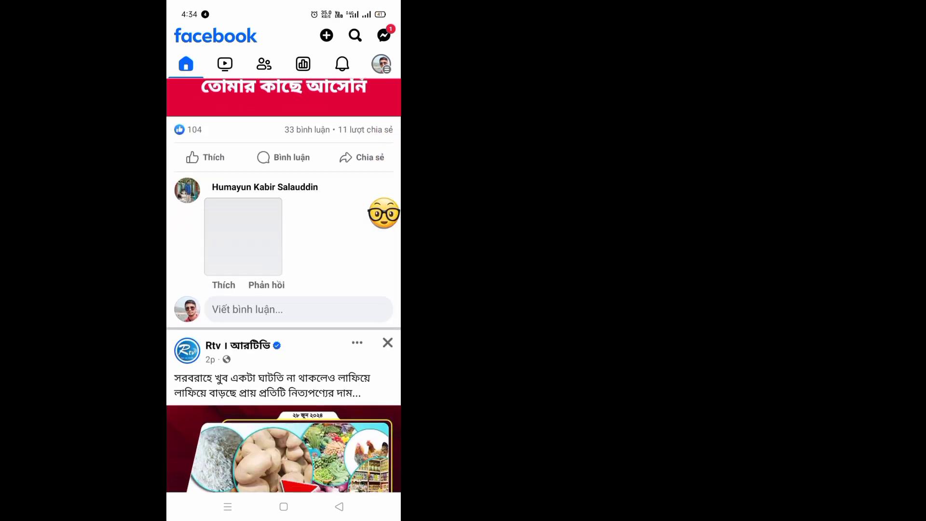
{"action": "scroll", "coordinate": [384, 213], "scroll_direction": "down", "scroll_amount": 3}
{"action": "scroll", "coordinate": [383, 214], "scroll_direction": "down", "scroll_amount": 2}
{"action": "scroll", "coordinate": [384, 213], "scroll_direction": "down", "scroll_amount": 1}
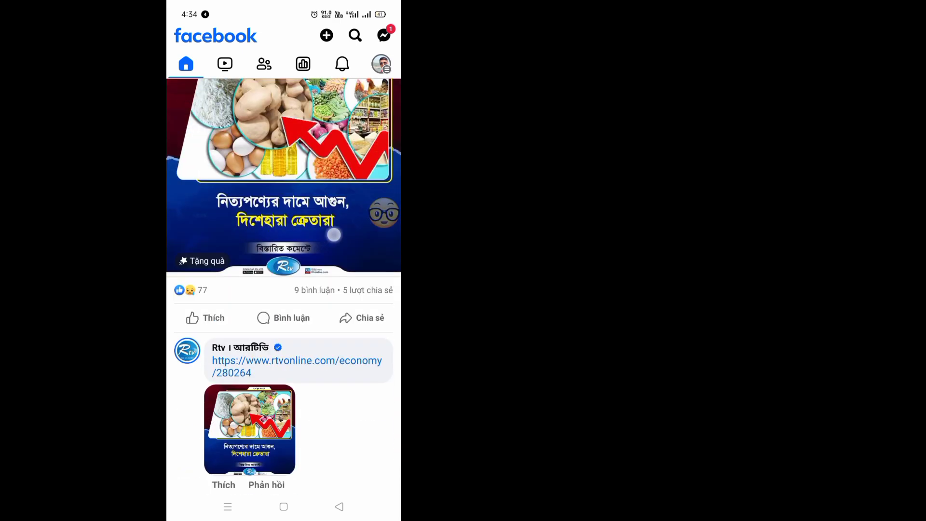
{"action": "scroll", "coordinate": [383, 214], "scroll_direction": "down", "scroll_amount": 5}
{"action": "scroll", "coordinate": [384, 214], "scroll_direction": "down", "scroll_amount": 2}
{"action": "scroll", "coordinate": [307, 288], "scroll_direction": "down", "scroll_amount": 3}
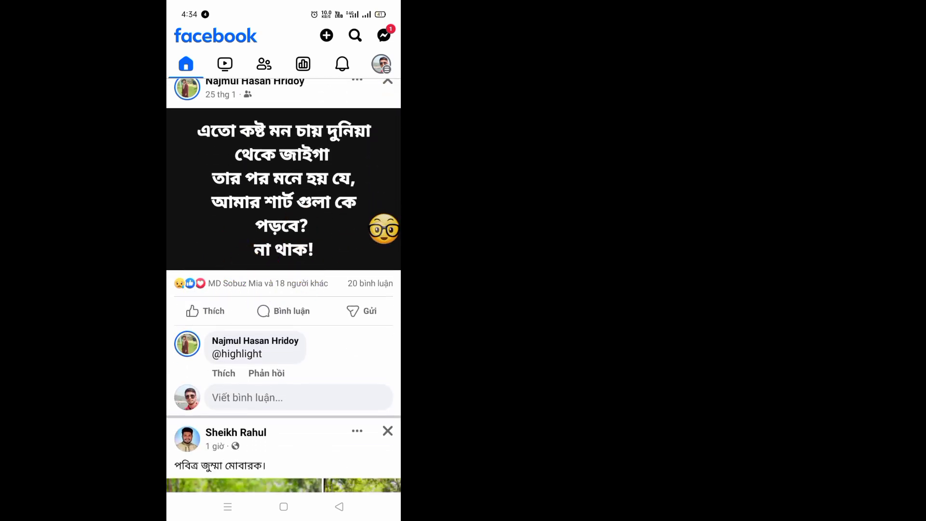
{"action": "scroll", "coordinate": [349, 231], "scroll_direction": "up", "scroll_amount": 5}
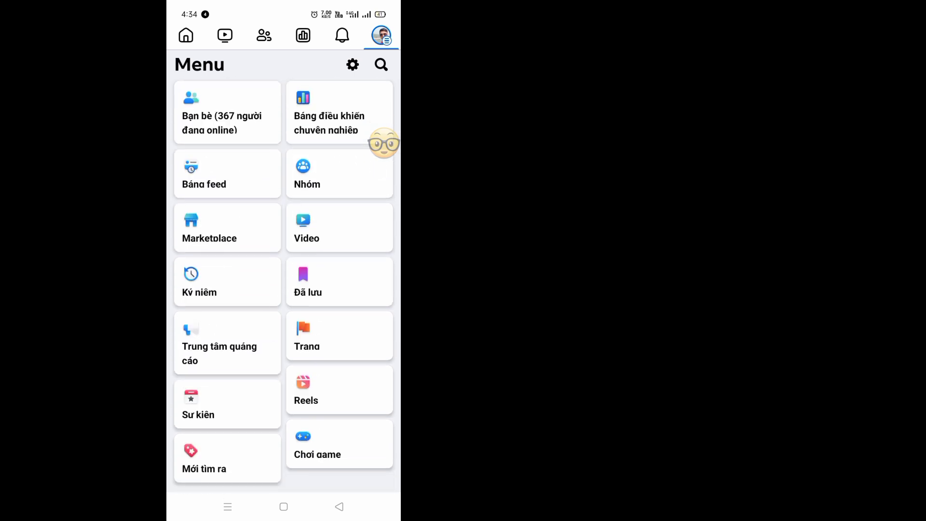
{"action": "scroll", "coordinate": [289, 290], "scroll_direction": "down", "scroll_amount": 2}
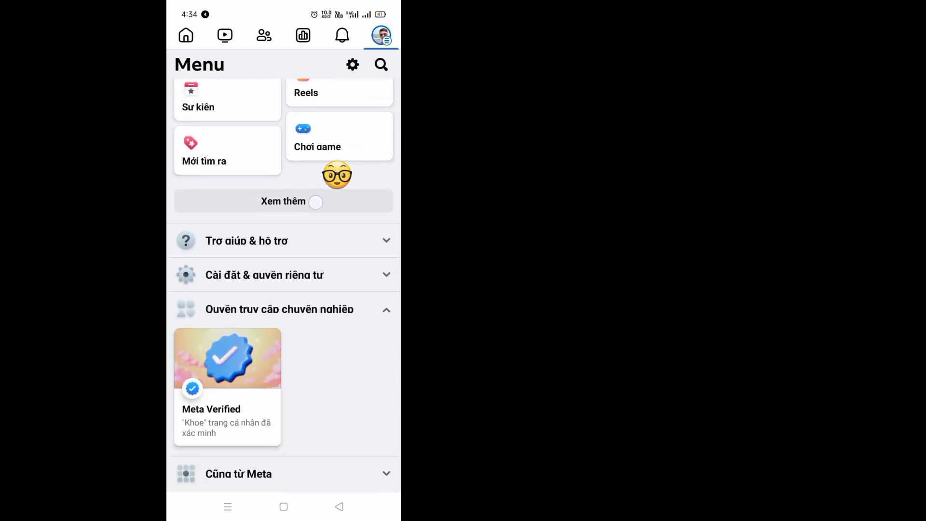
Step: Expand 'Cài đặt & quyền riêng tư' in the Facebook menu
{"action": "left_click", "coordinate": [297, 275]}
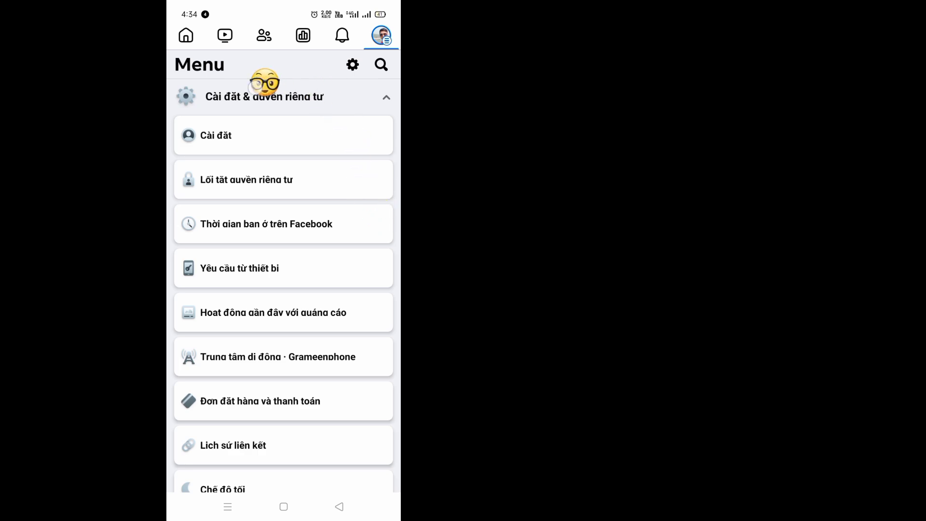
Step: Open the 'Cài đặt' page to reach its 'Tùy chọn' preferences list
{"action": "left_click", "coordinate": [319, 128]}
{"action": "left_click", "coordinate": [234, 140]}
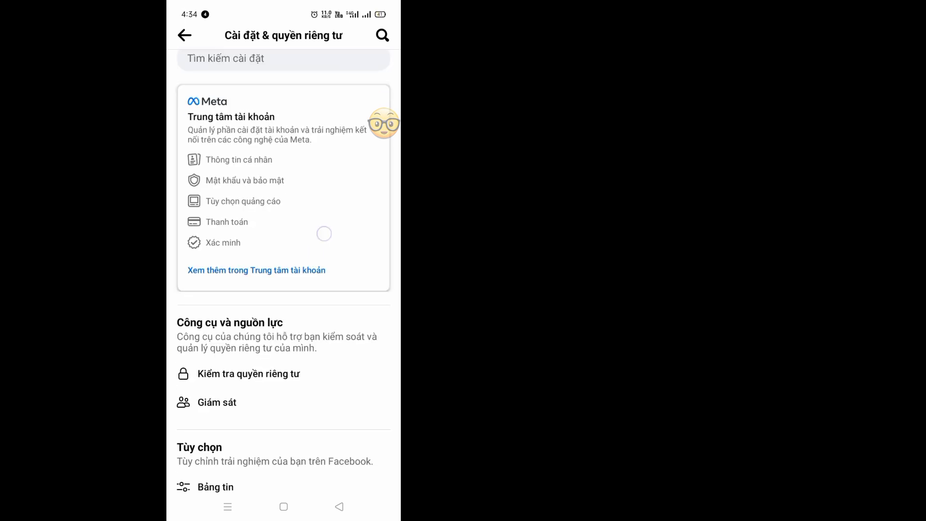
{"action": "scroll", "coordinate": [322, 233], "scroll_direction": "down", "scroll_amount": 5}
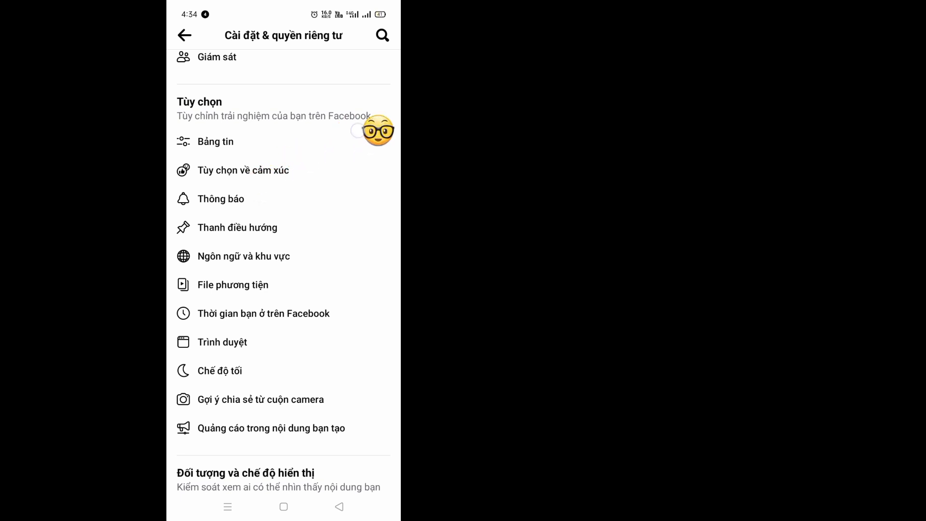
Step: Turn on 'Về bài viết của bạn' in 'Tùy chọn về cảm xúc' to hide your reaction counts
{"action": "left_click", "coordinate": [287, 171]}
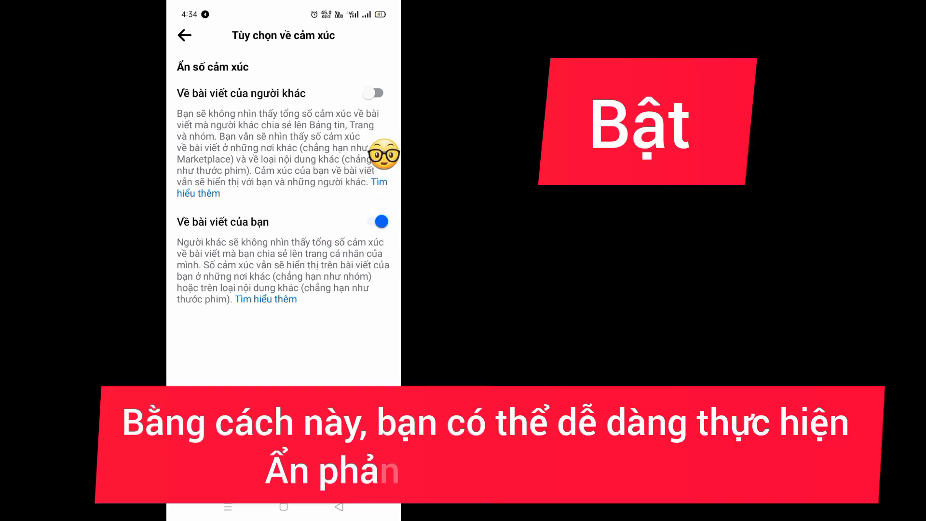
{"action": "left_click", "coordinate": [376, 222]}
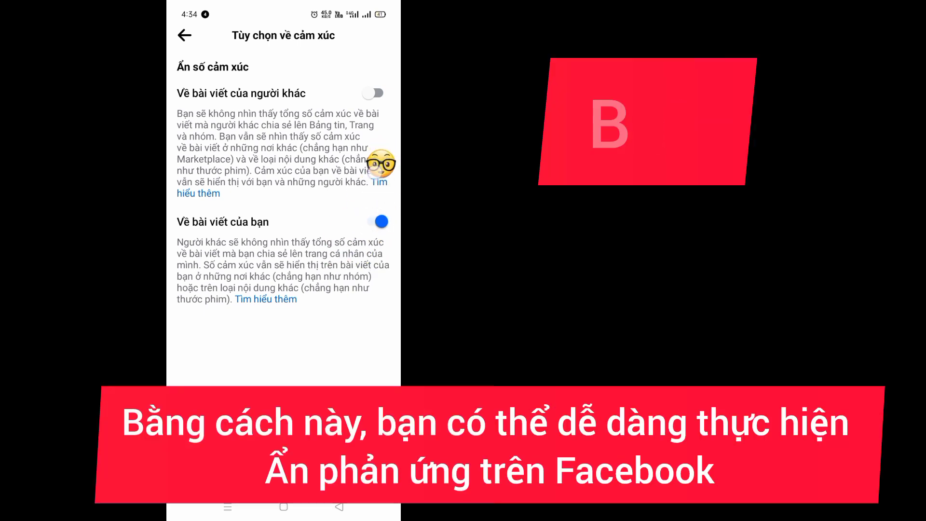